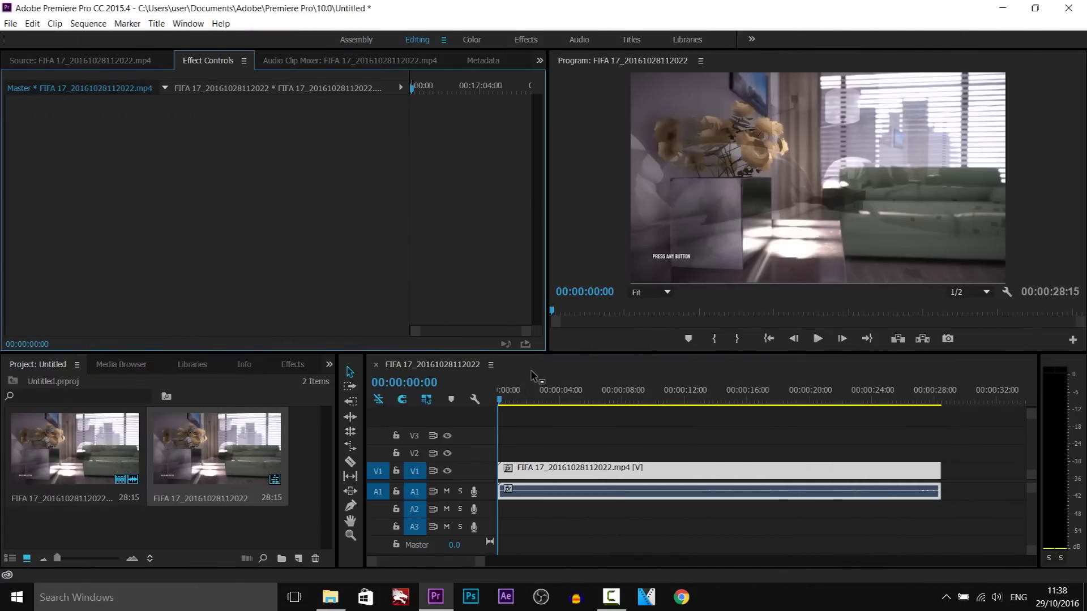
Step: Razor-cut the FIFA 17 clip at 11:13 and 16:26 into three pieces
drag(499, 402, 592, 419)
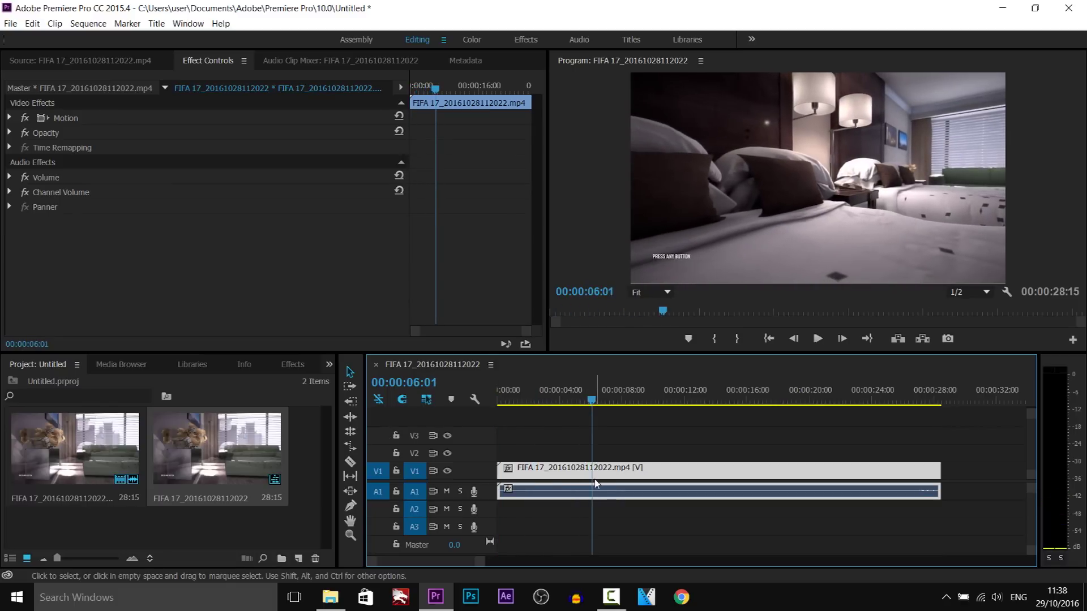
drag(588, 396, 677, 405)
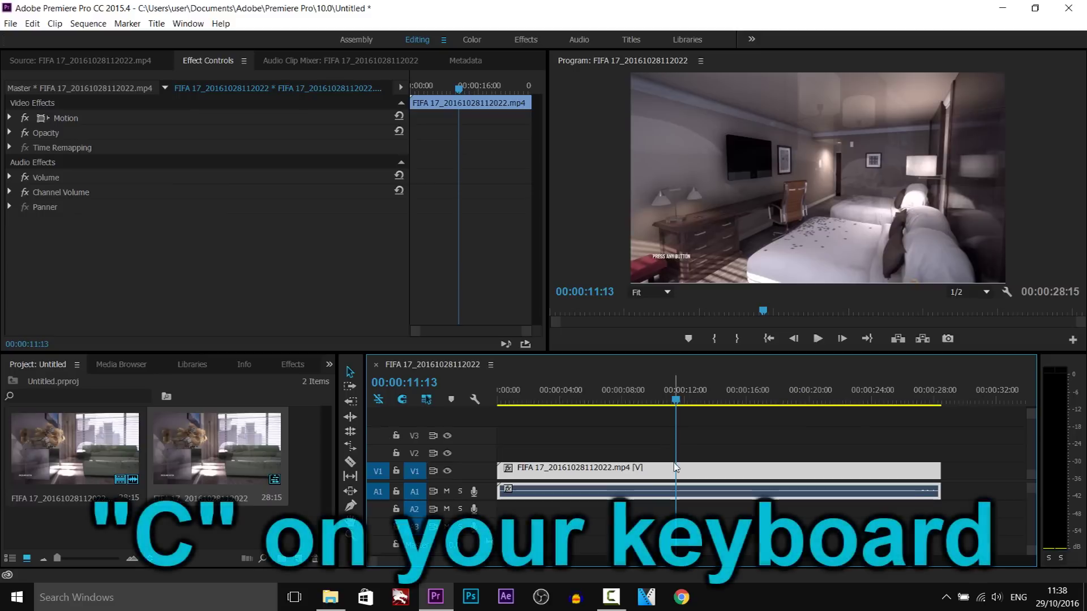
key(c)
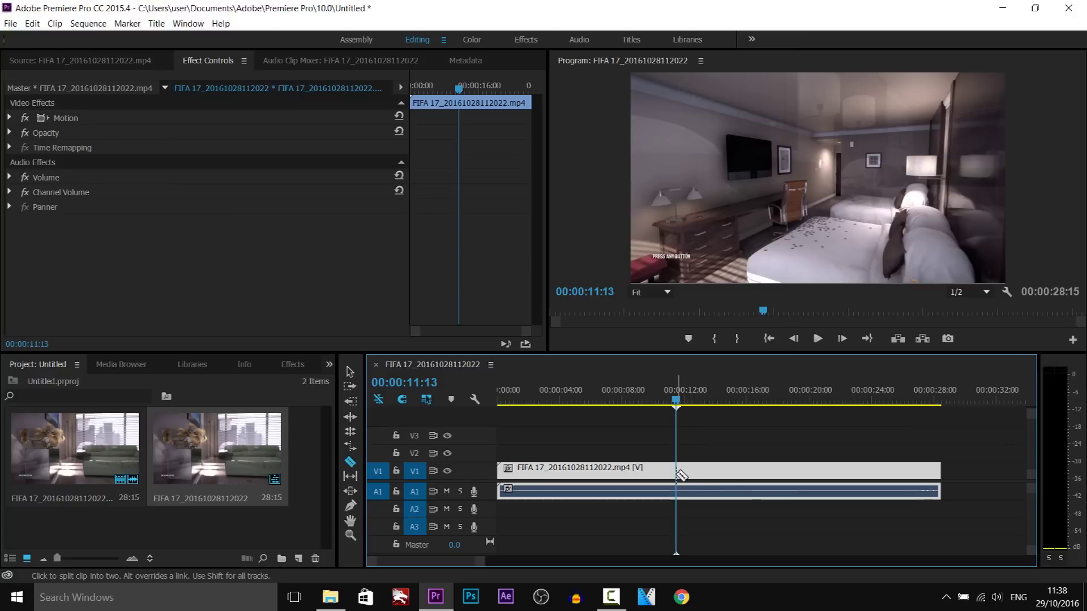
click(678, 473)
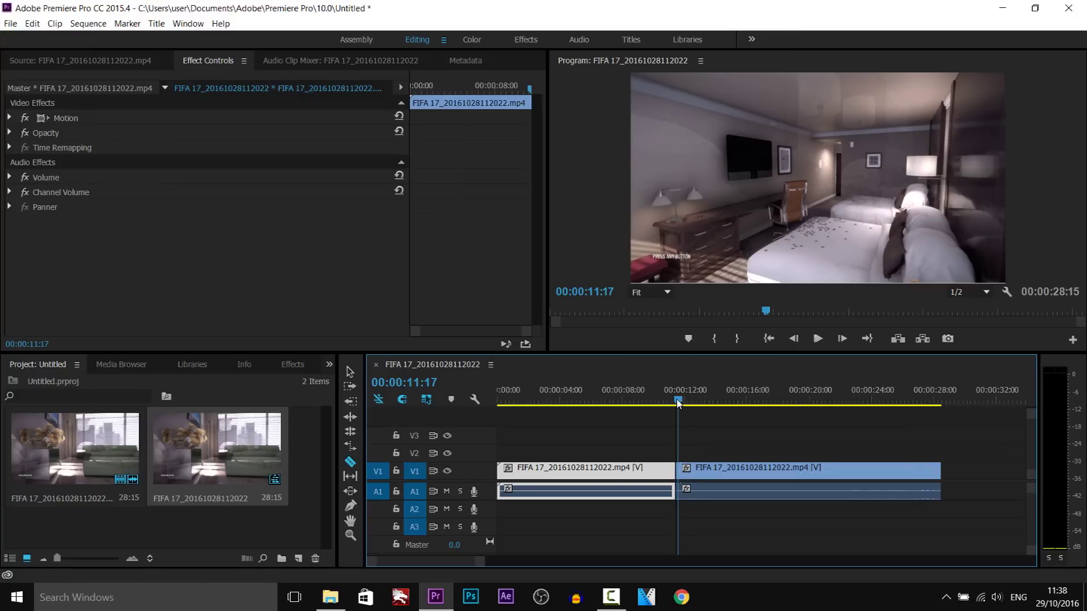
drag(678, 402, 760, 405)
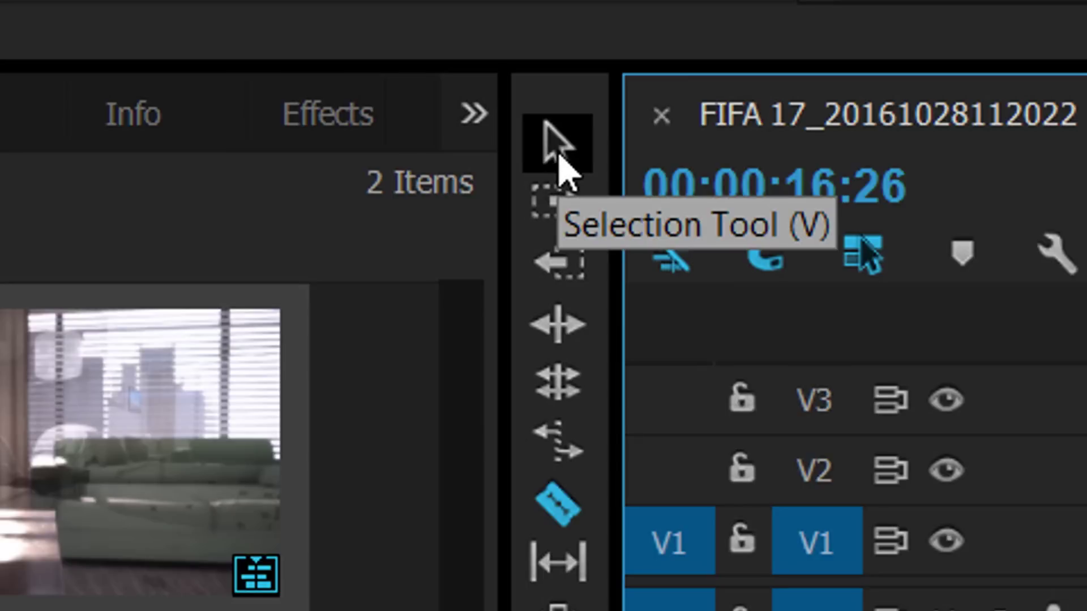
click(350, 372)
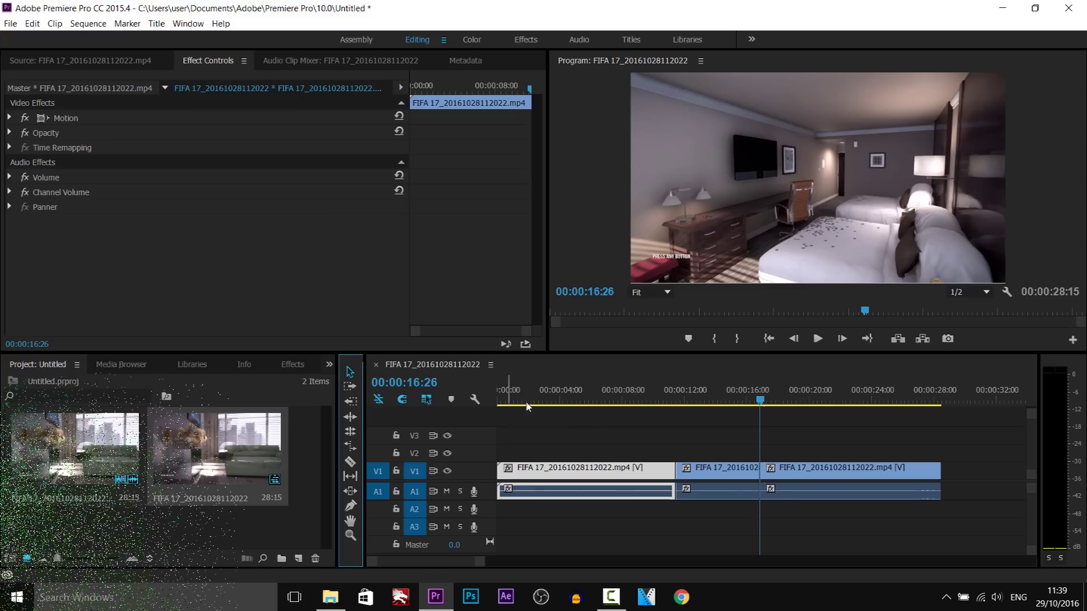
Step: Select the middle clip and scrub its Motion Scale up to 324
click(716, 470)
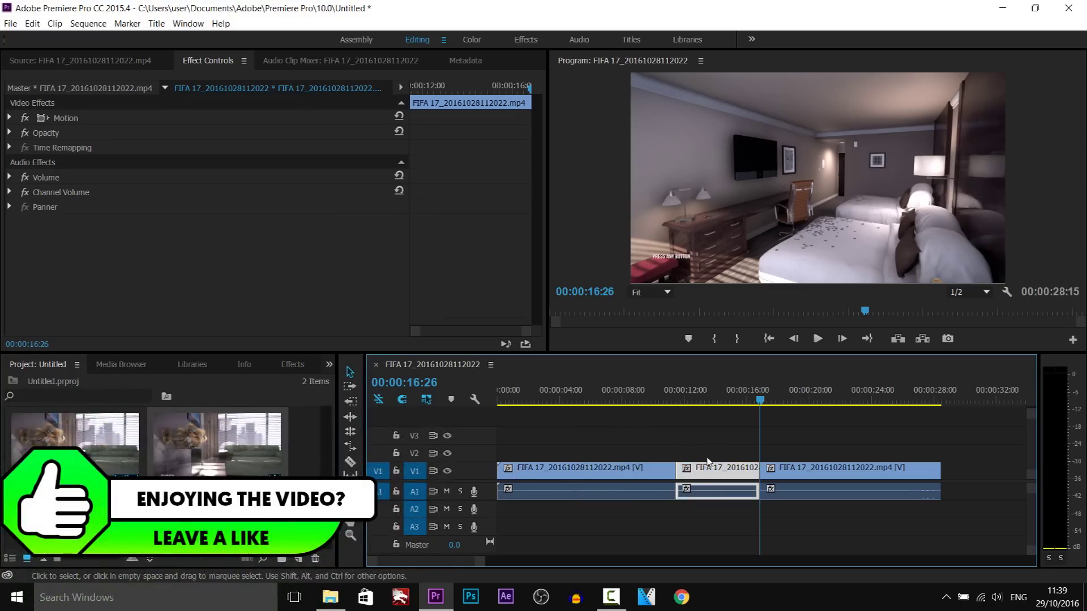
mouse_move(756, 402)
mouse_down()
mouse_move(677, 400)
mouse_move(748, 411)
mouse_up()
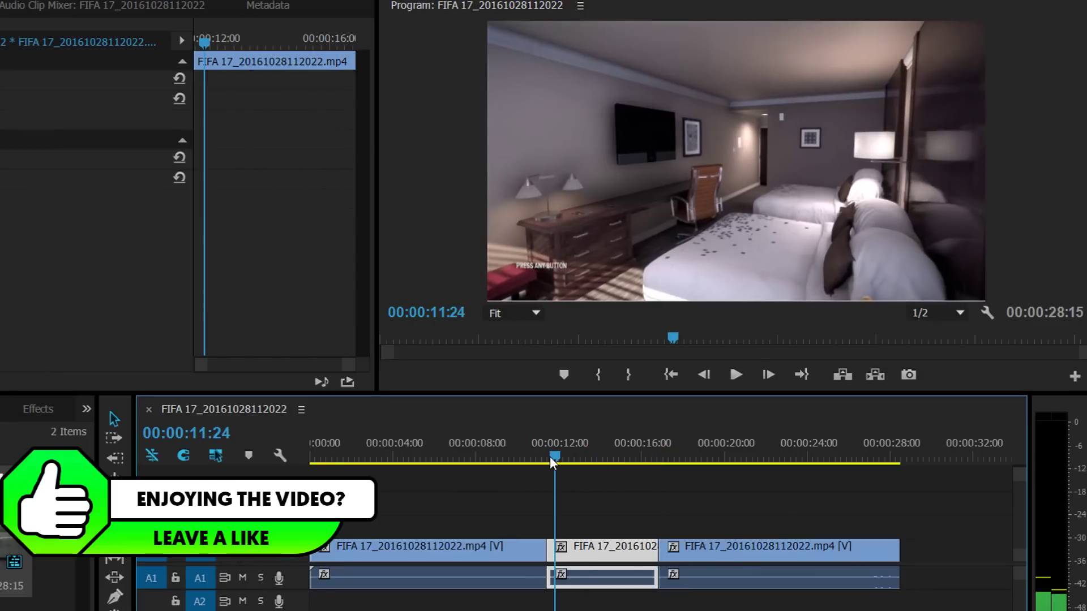
mouse_move(643, 472)
mouse_down()
mouse_move(543, 472)
mouse_move(646, 476)
mouse_up()
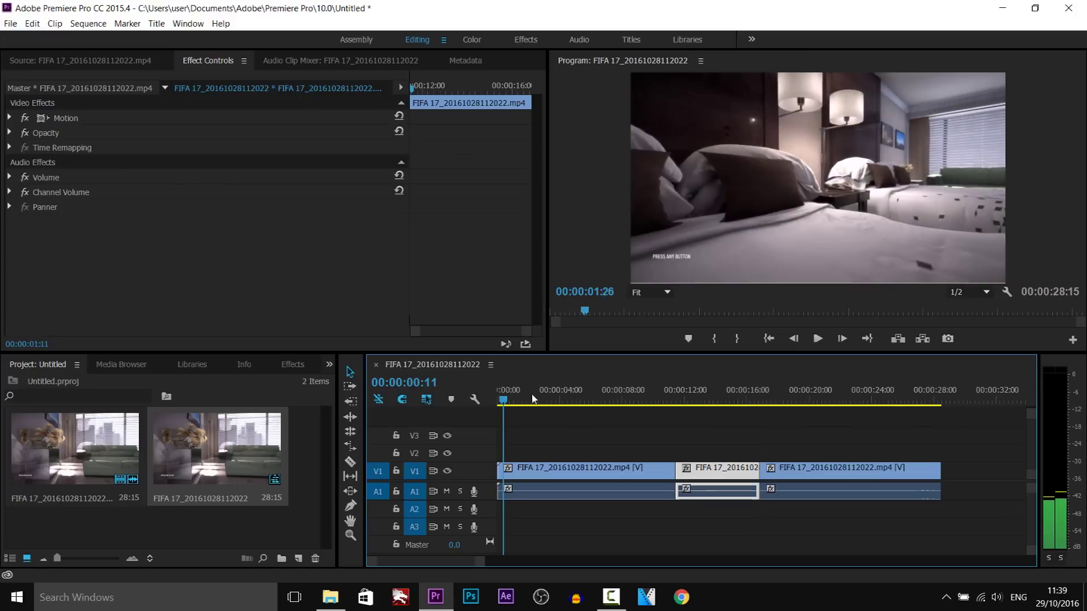
drag(658, 412, 752, 412)
click(899, 412)
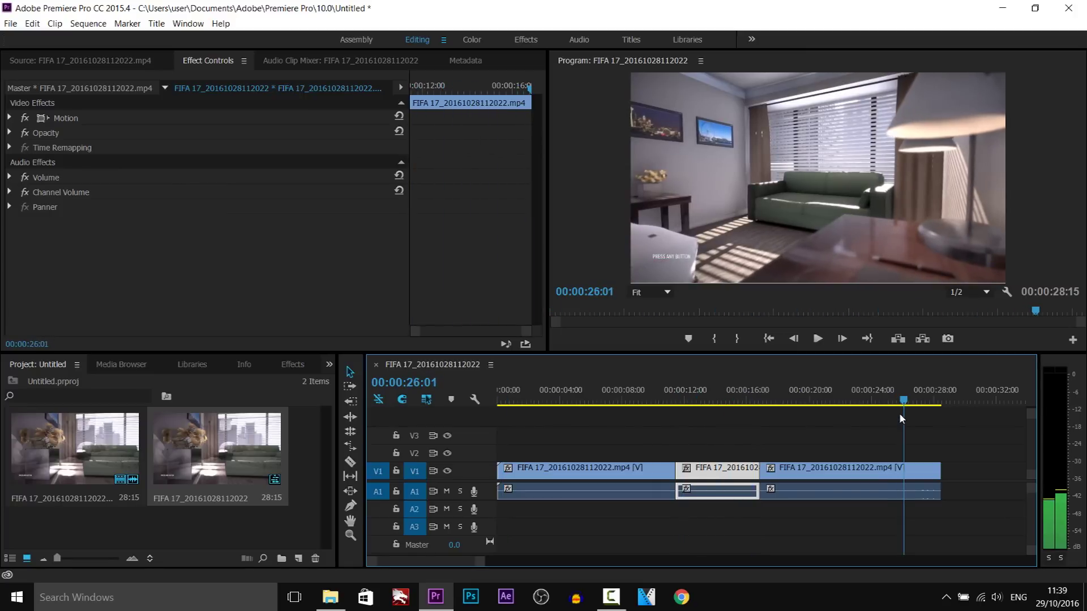
click(656, 389)
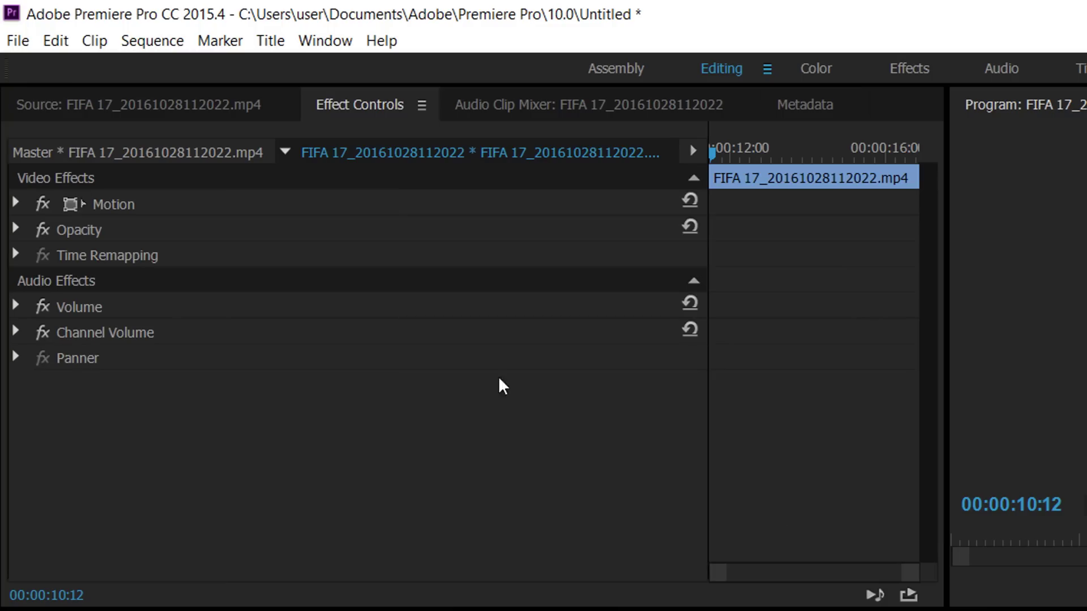
click(16, 204)
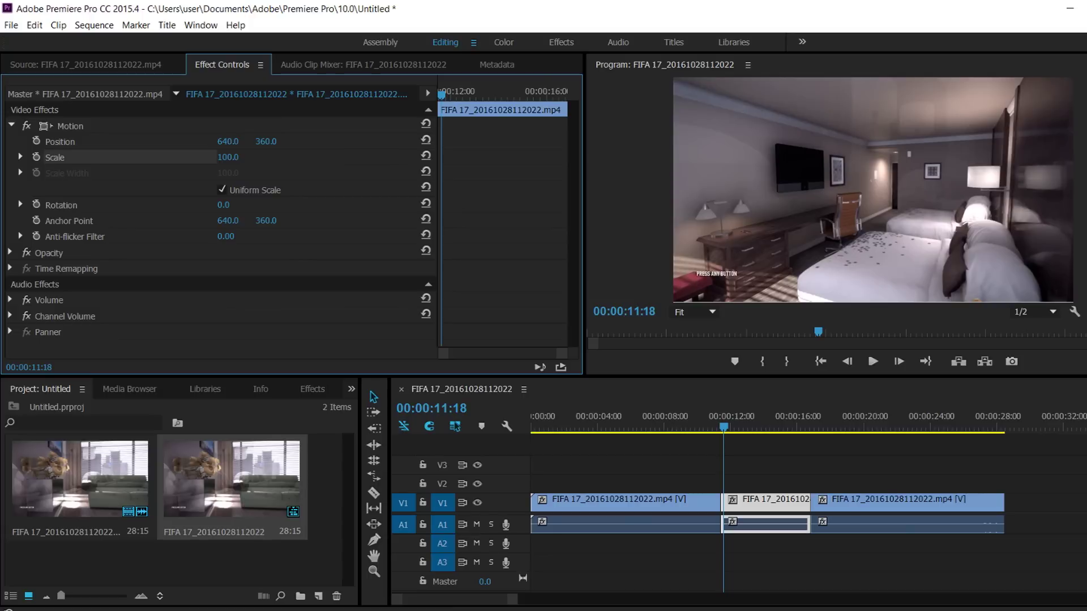
drag(227, 157, 353, 156)
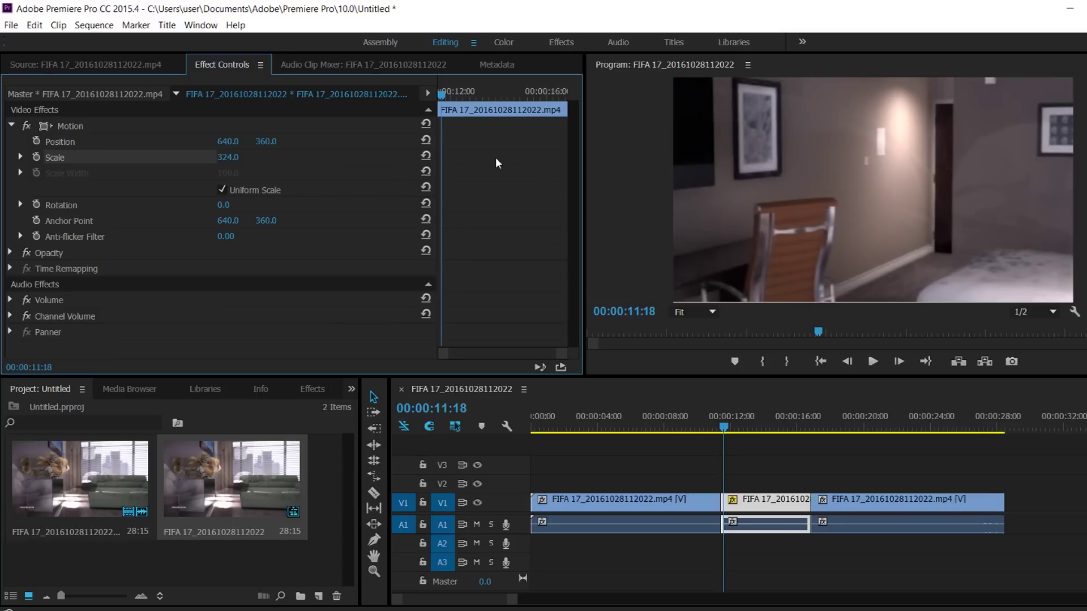
Step: Frame the TV with Position 1448, 602 and Scale 362, then play back the cut
click(116, 139)
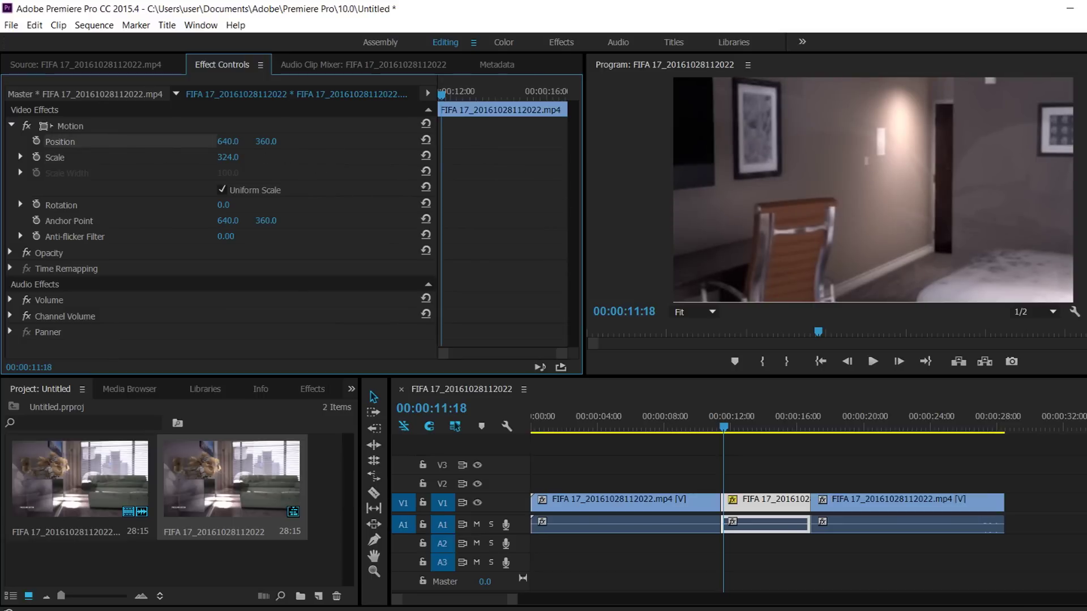
drag(228, 141, 2, 113)
drag(269, 142, 183, 146)
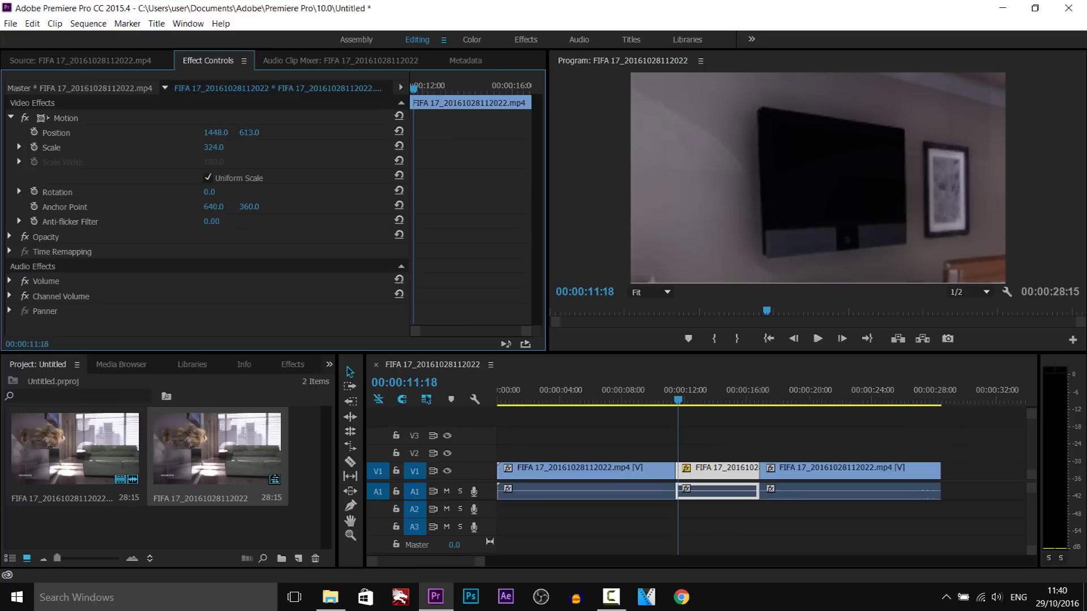
text(602)
key(Return)
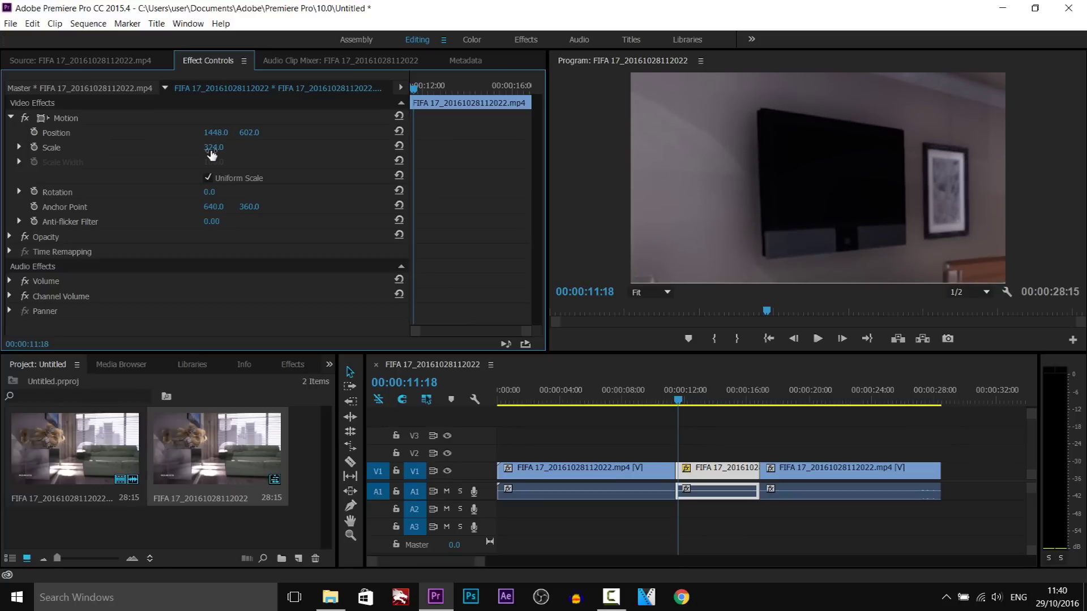
drag(212, 147, 223, 148)
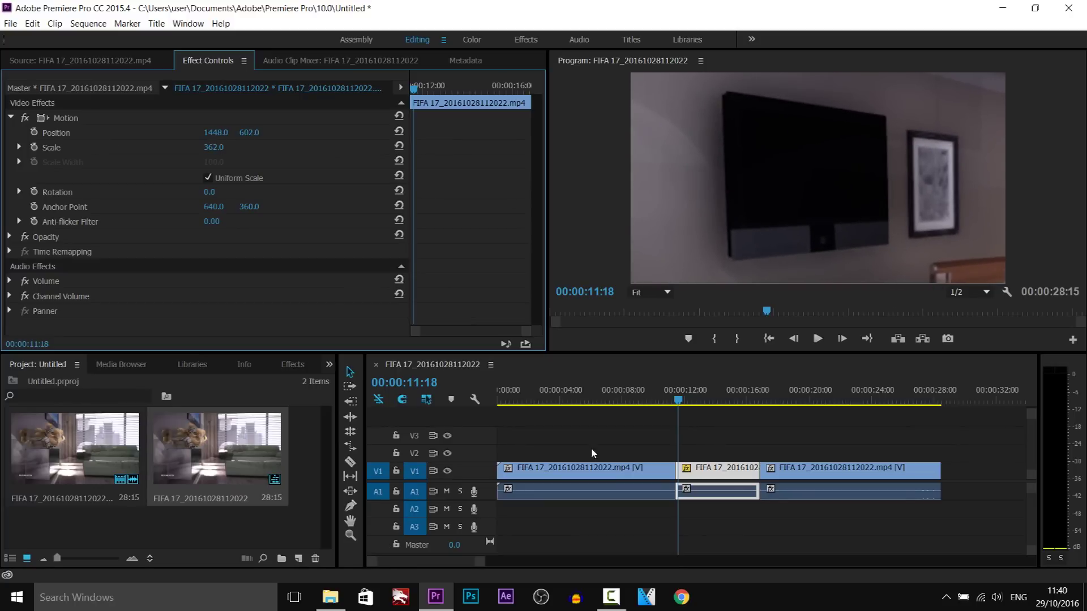
drag(677, 399, 592, 401)
click(818, 339)
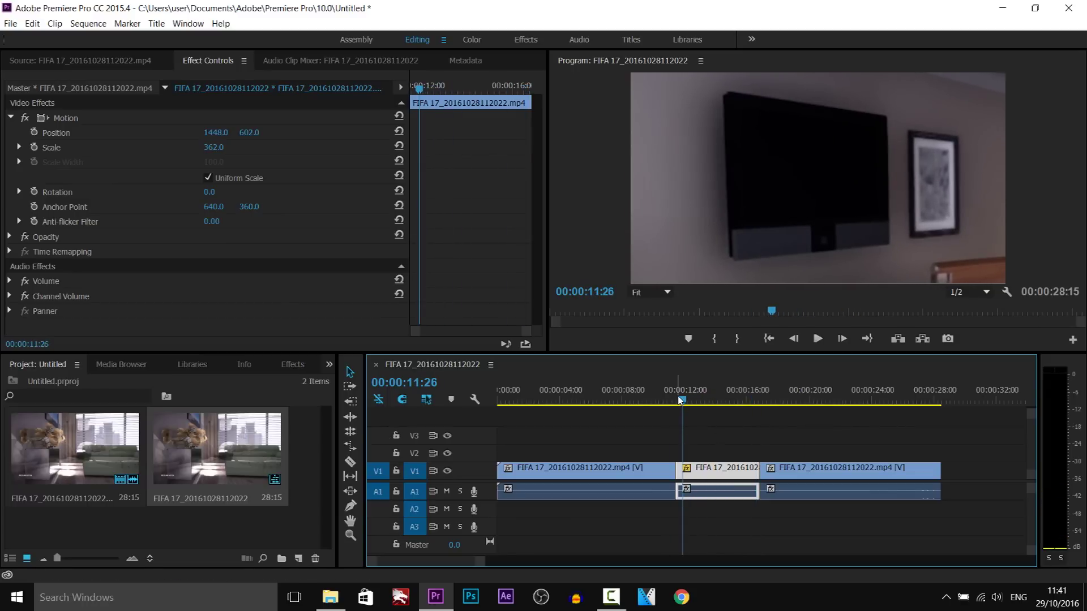
Step: Reset the middle clip's Position to 640, 360 and Scale to 100
drag(687, 400, 665, 400)
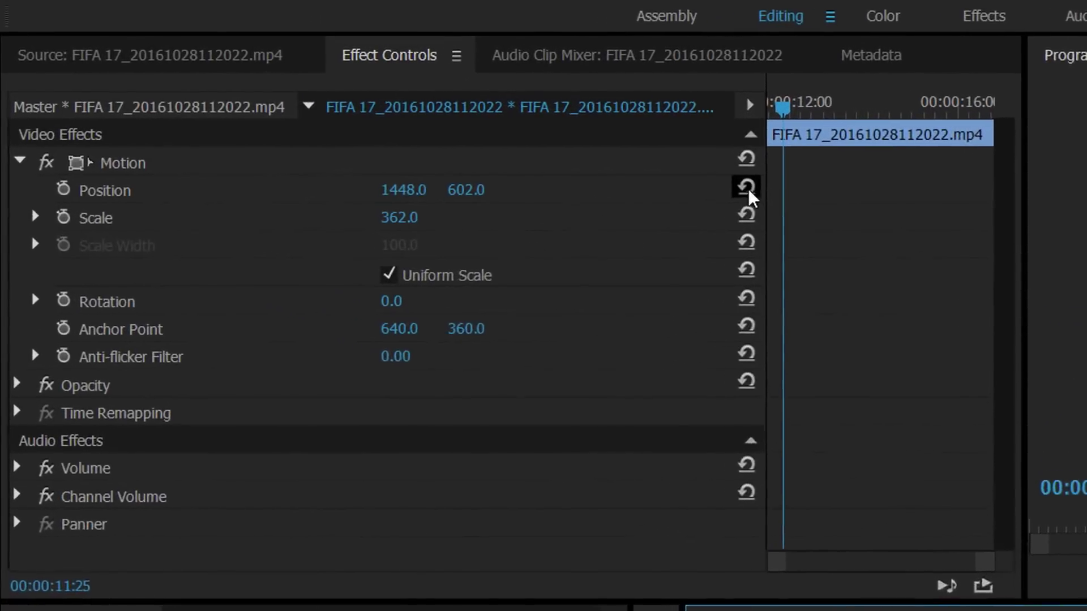
click(748, 191)
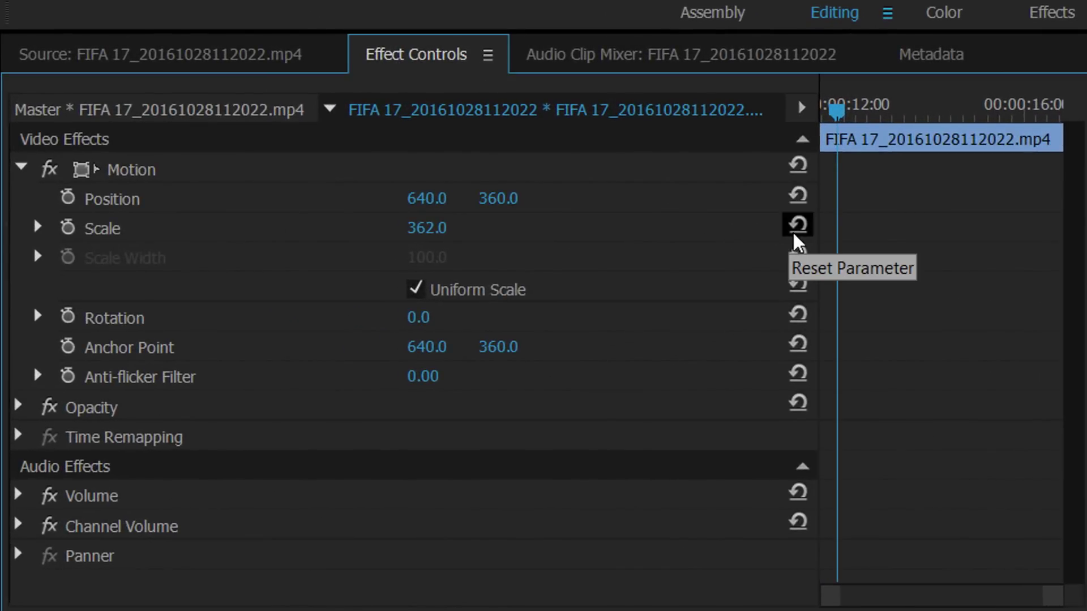
click(795, 231)
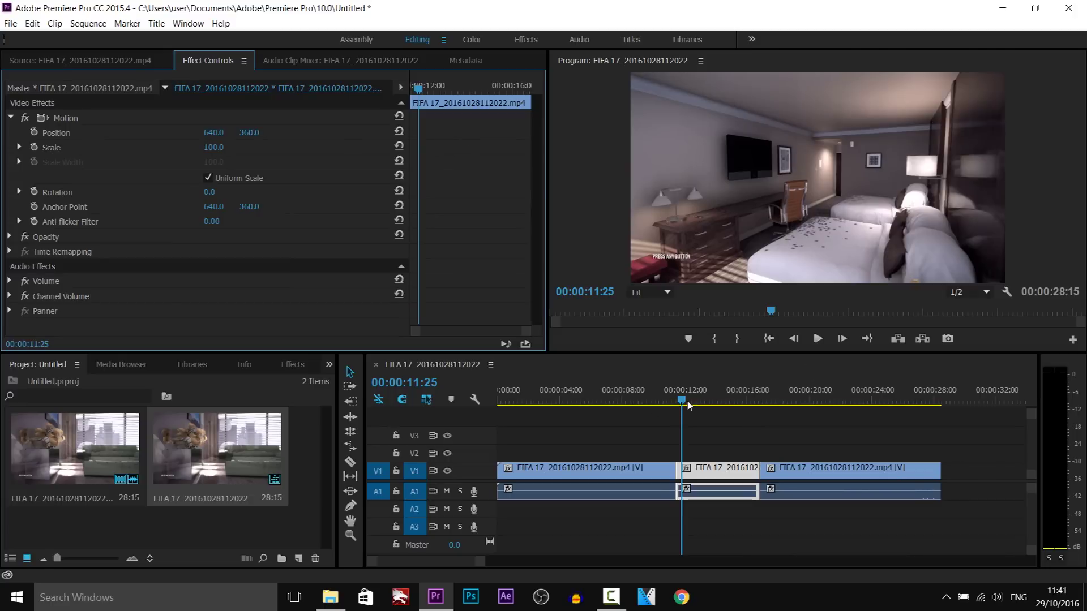
Step: Add starting Scale and Position keyframes at the middle clip's start, 11:29
drag(683, 402, 686, 403)
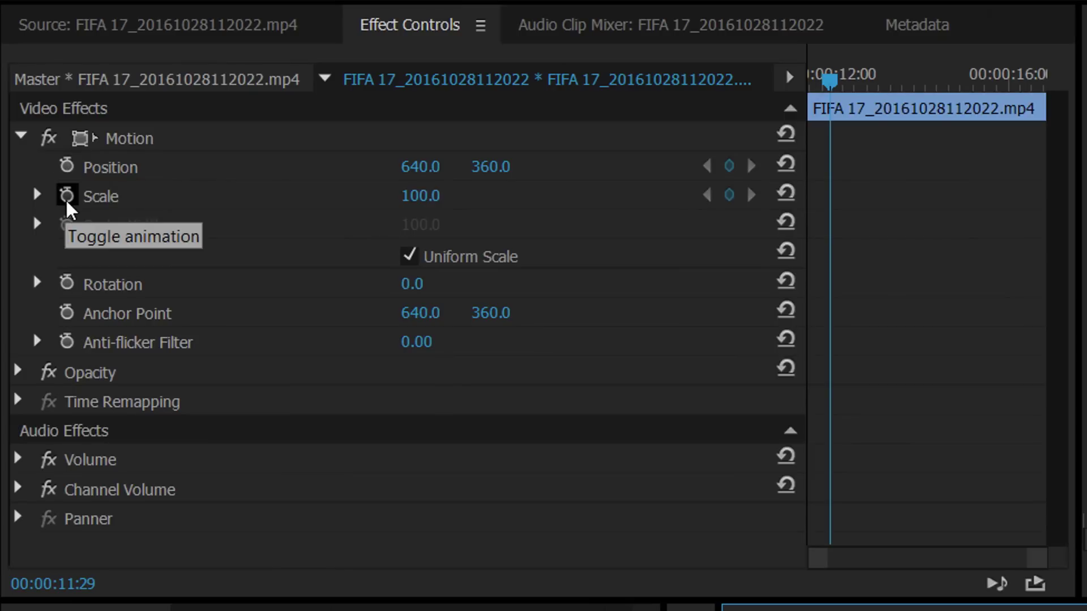
click(34, 147)
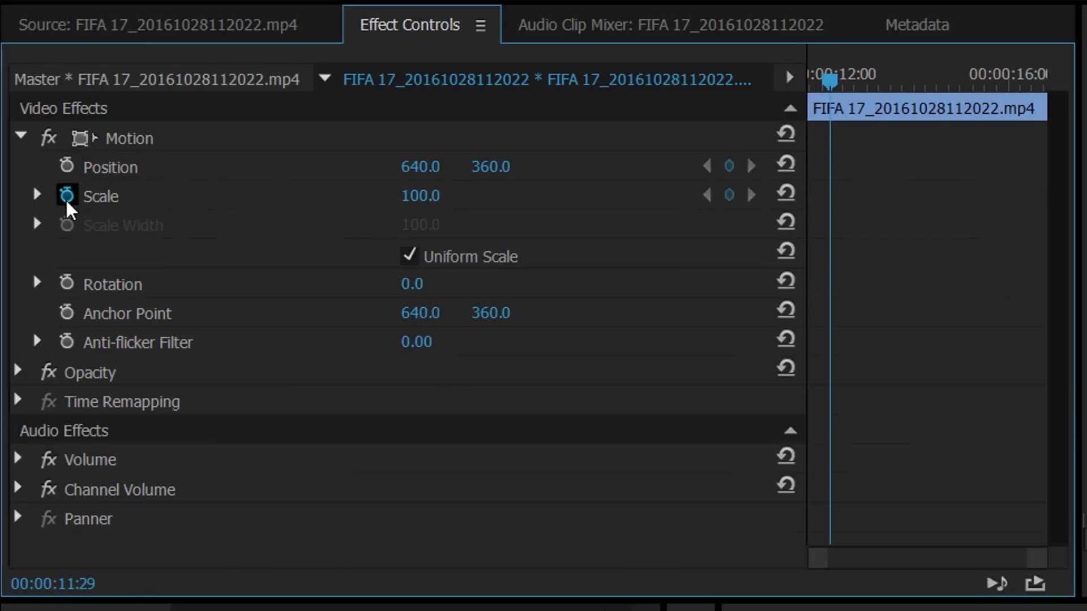
click(64, 168)
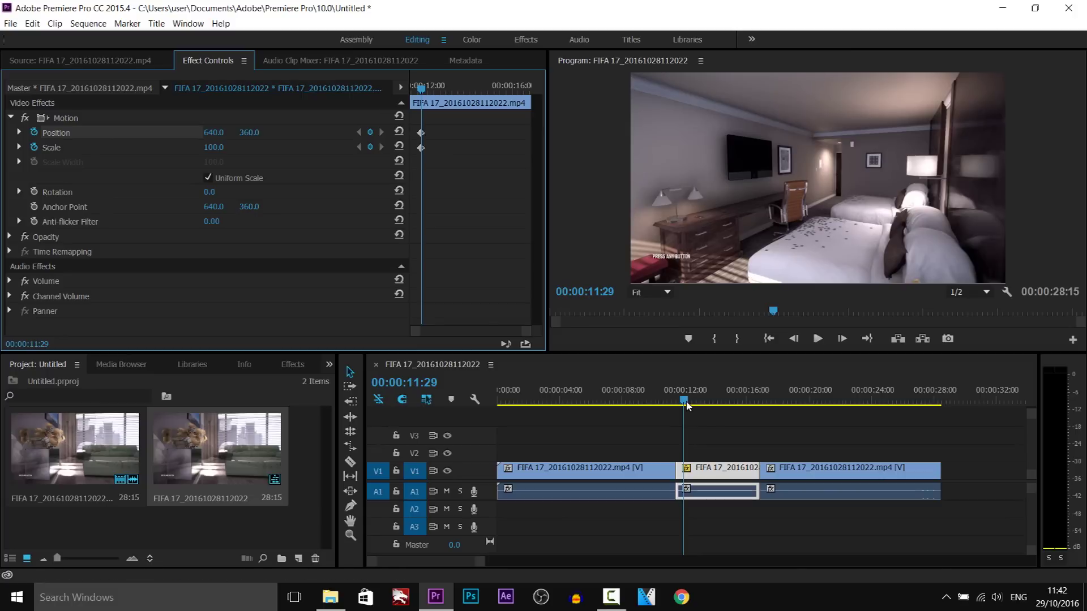
click(669, 404)
drag(670, 406, 709, 405)
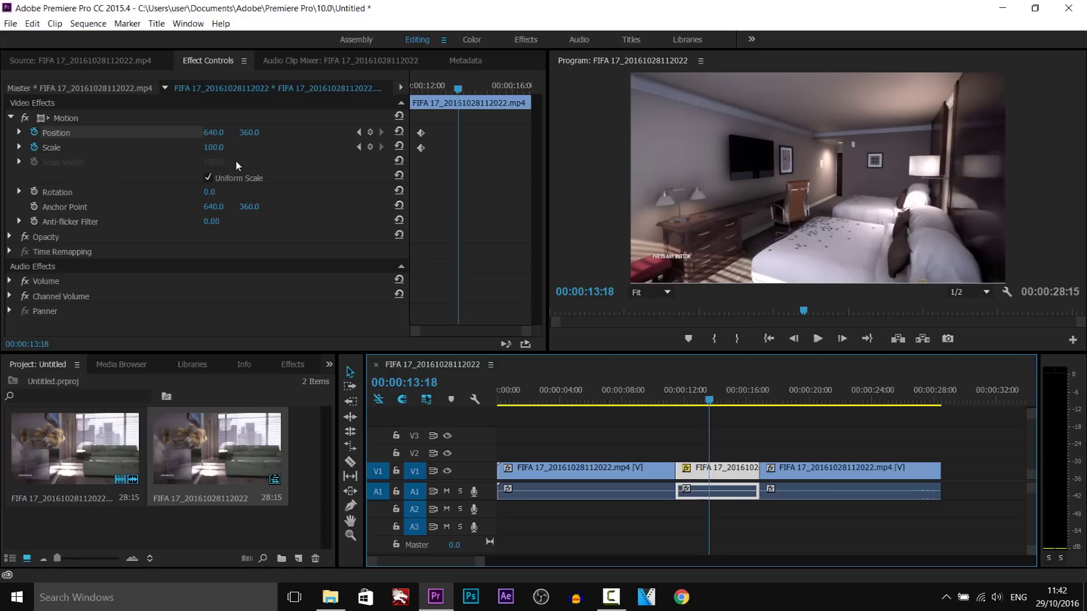
Step: At 13:18, keyframe Scale 315 and Position 1288, 591 to zoom onto the TV
drag(216, 148, 254, 131)
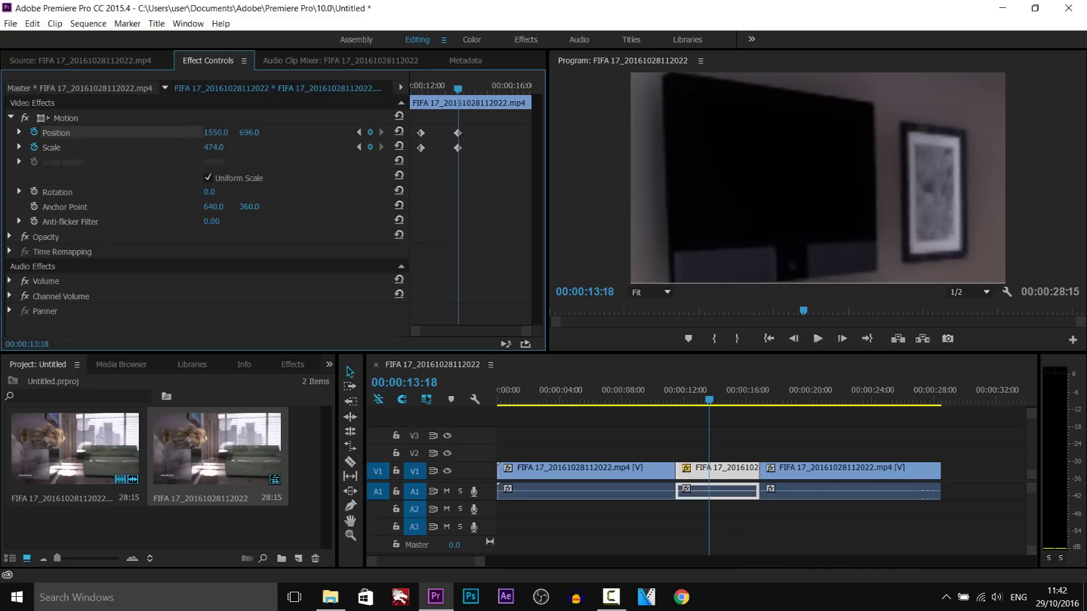
drag(213, 148, 221, 148)
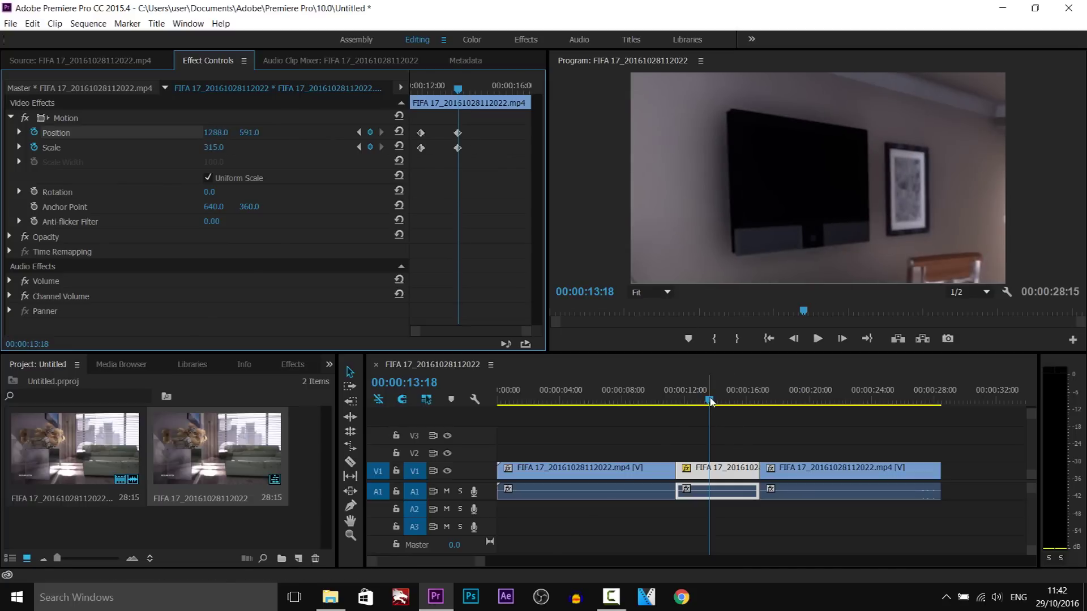
mouse_move(715, 403)
mouse_down()
mouse_move(727, 402)
mouse_move(684, 402)
mouse_move(777, 400)
mouse_move(711, 402)
mouse_up()
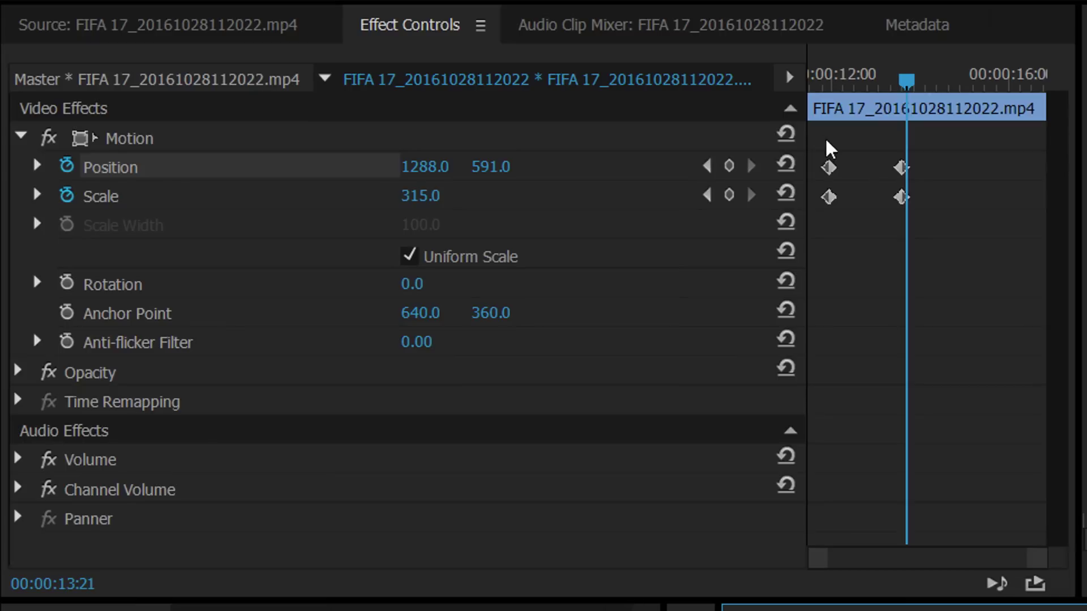
click(829, 167)
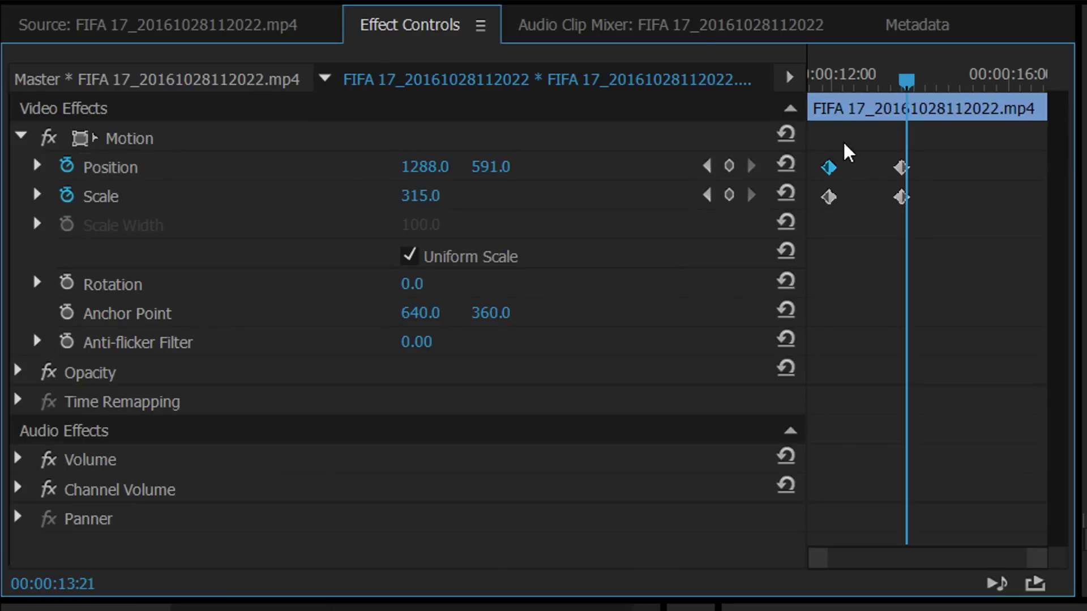
Step: Copy the starting keyframes and paste them at 00:00:15:04
drag(833, 168, 832, 239)
click(971, 175)
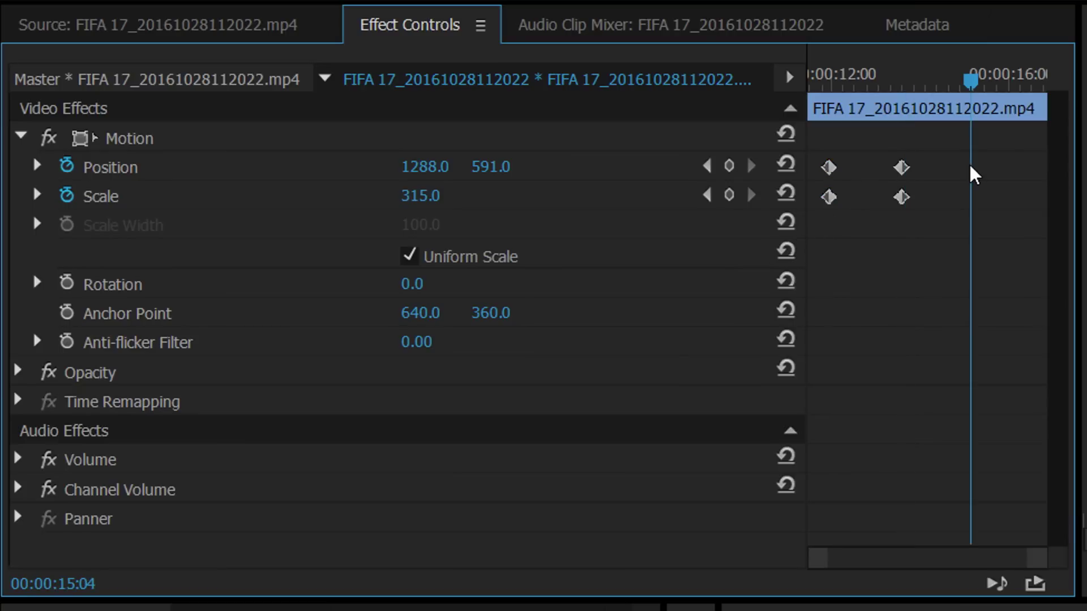
key(ctrl+v)
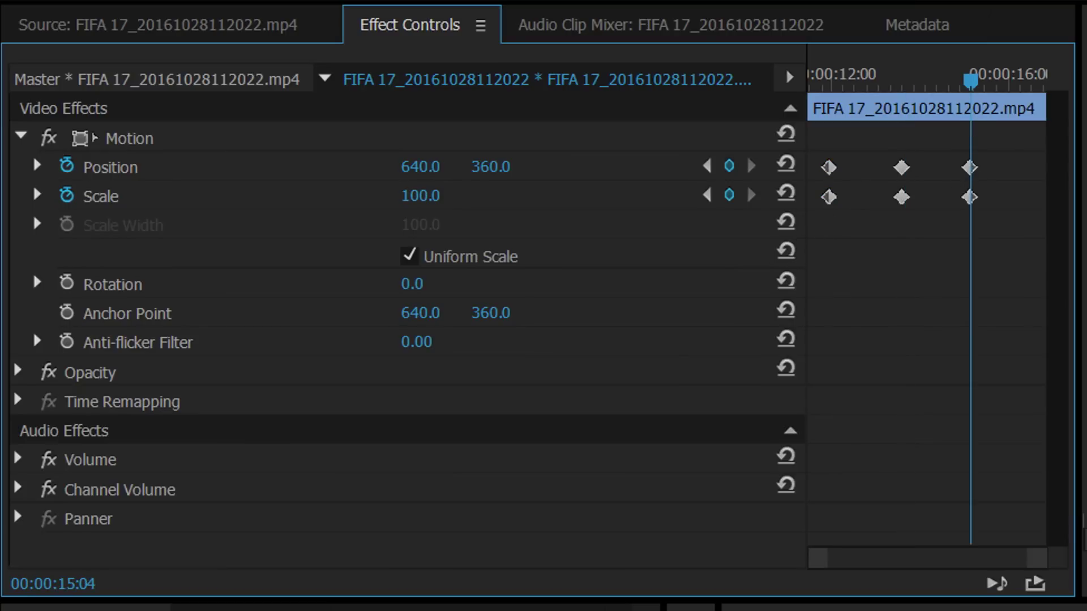
click(649, 403)
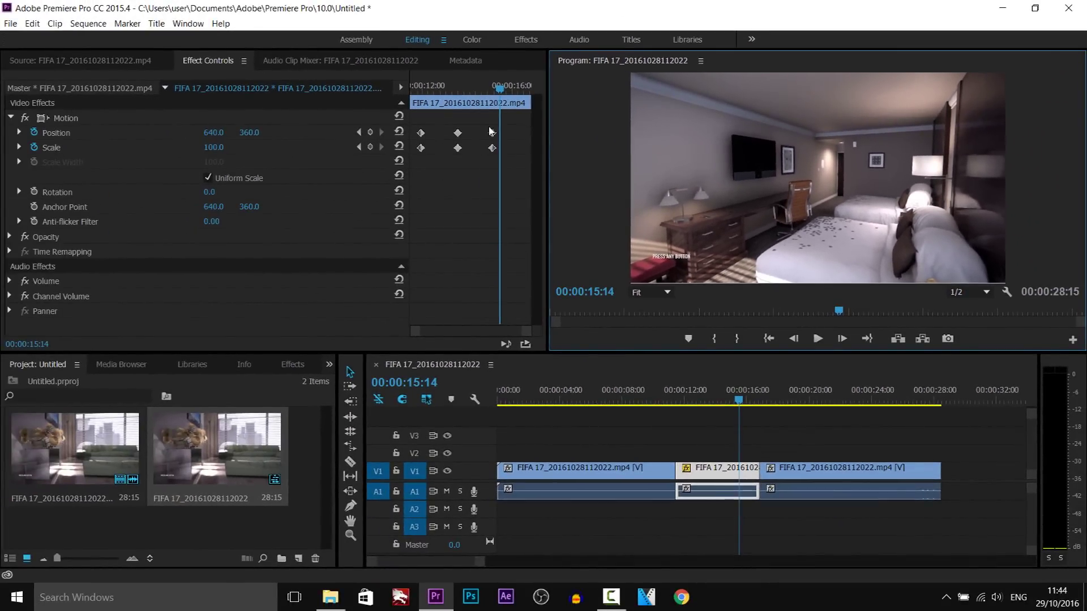
Step: Move the pasted zoom-out keyframes to the clip's end and preview the zoom-out
click(491, 132)
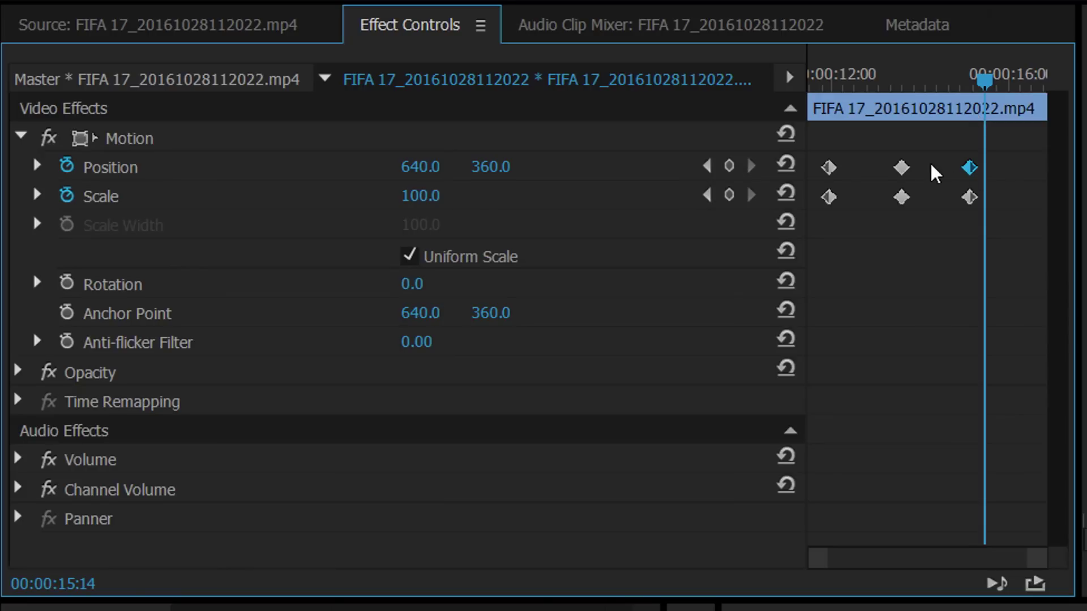
drag(946, 141, 1038, 204)
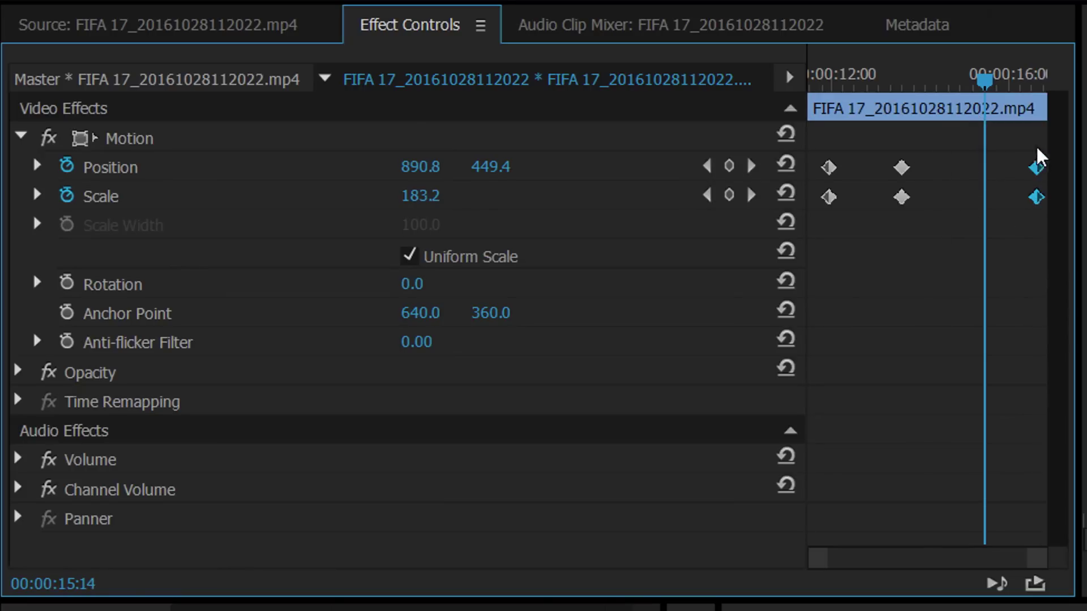
drag(985, 80, 1035, 83)
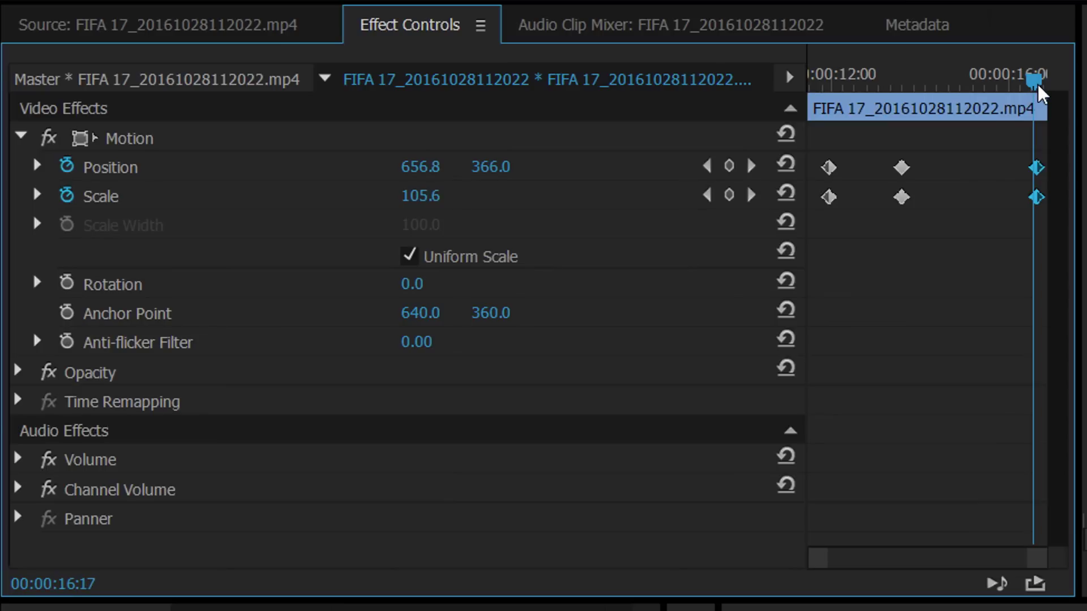
key(space)
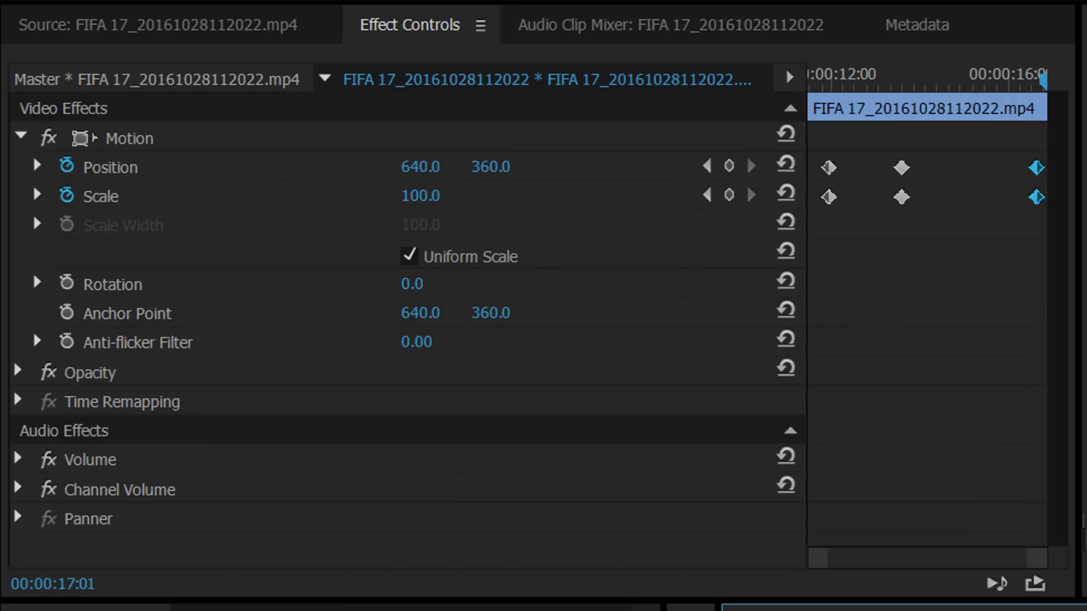
key(space)
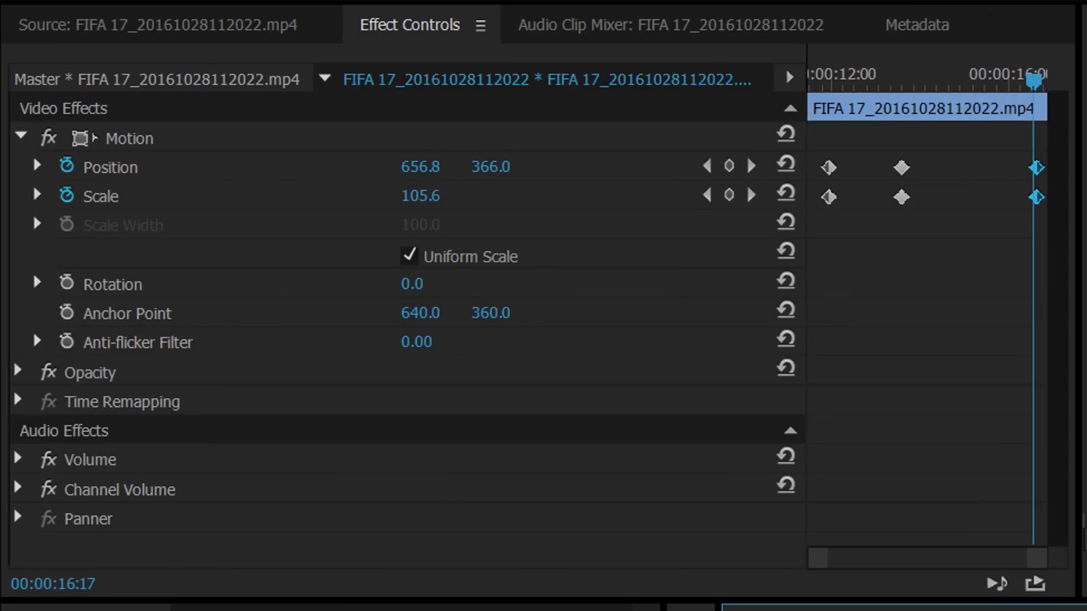
key(ctrl+z)
key(ctrl+shift+z)
key(Right)
key(Right)
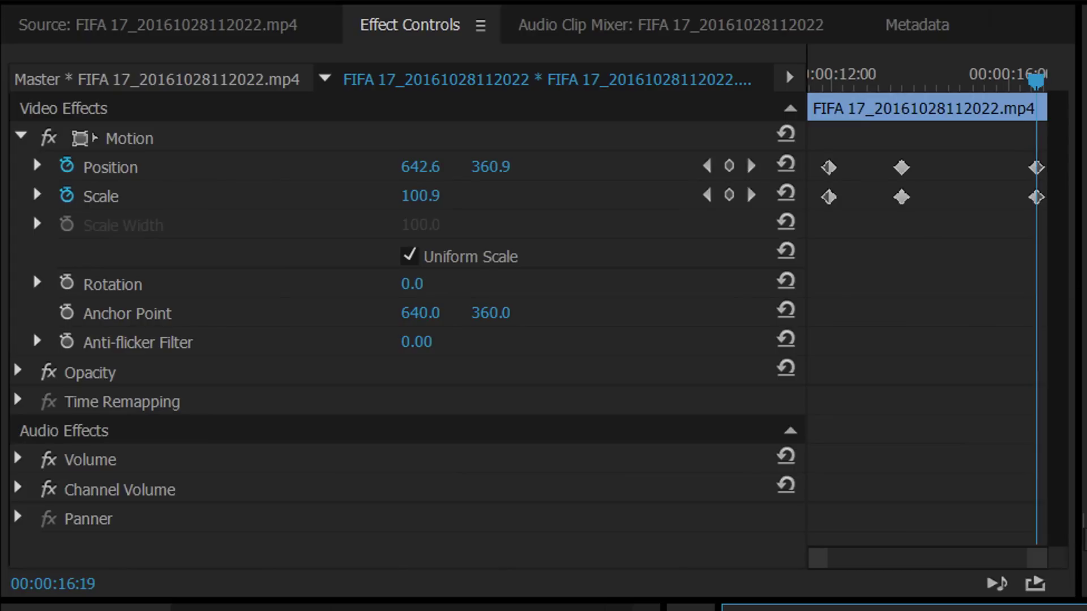
Step: Copy the zoomed-in keyframes and paste them at 00:00:15:11 to hold the TV zoom
drag(880, 139, 928, 230)
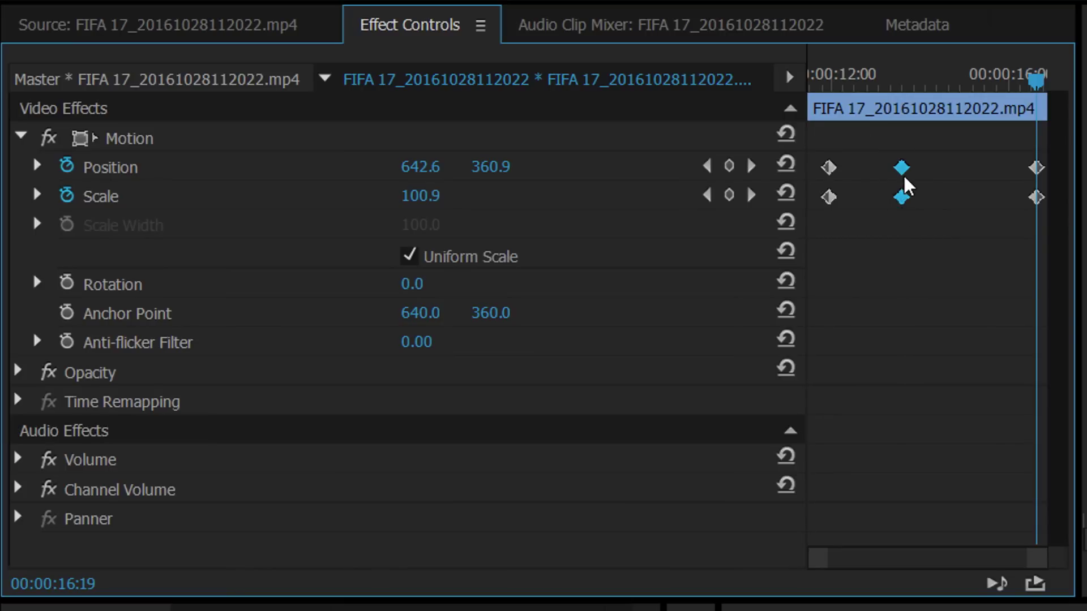
drag(1037, 91, 988, 111)
click(983, 173)
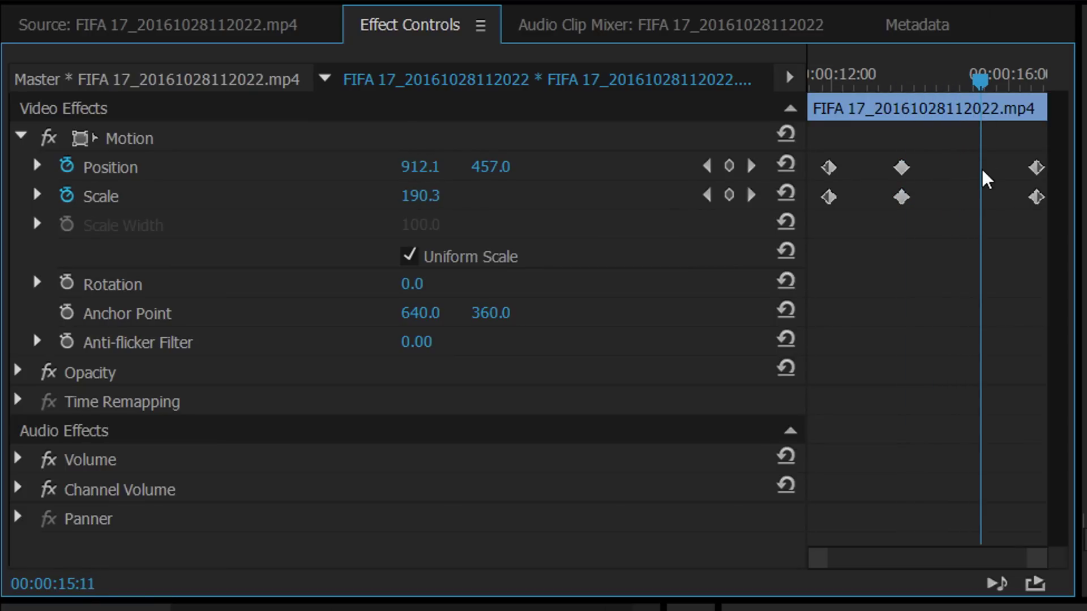
key(ctrl+z)
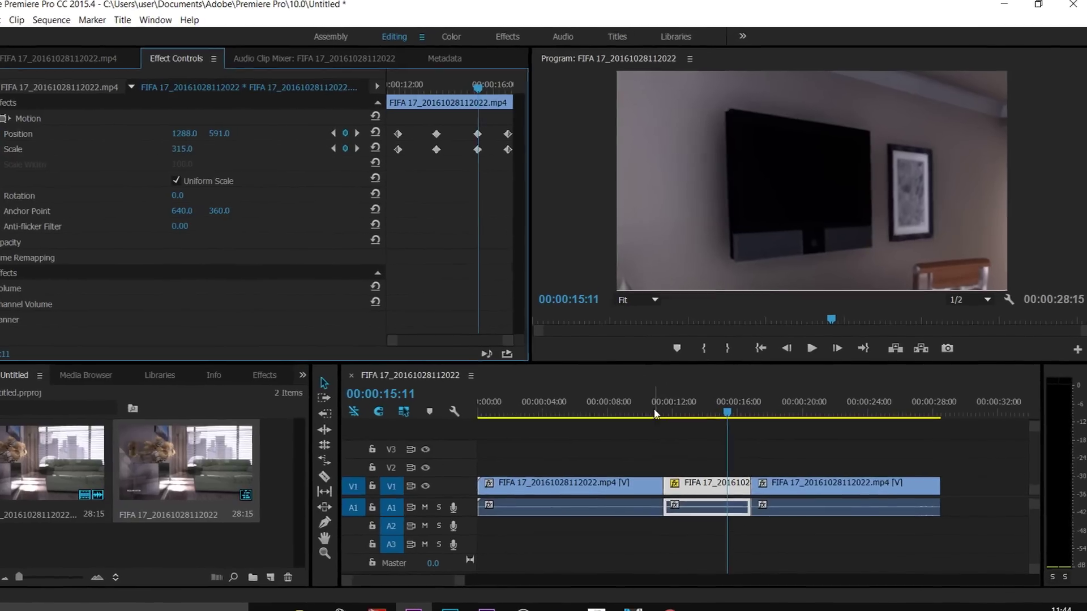
click(614, 424)
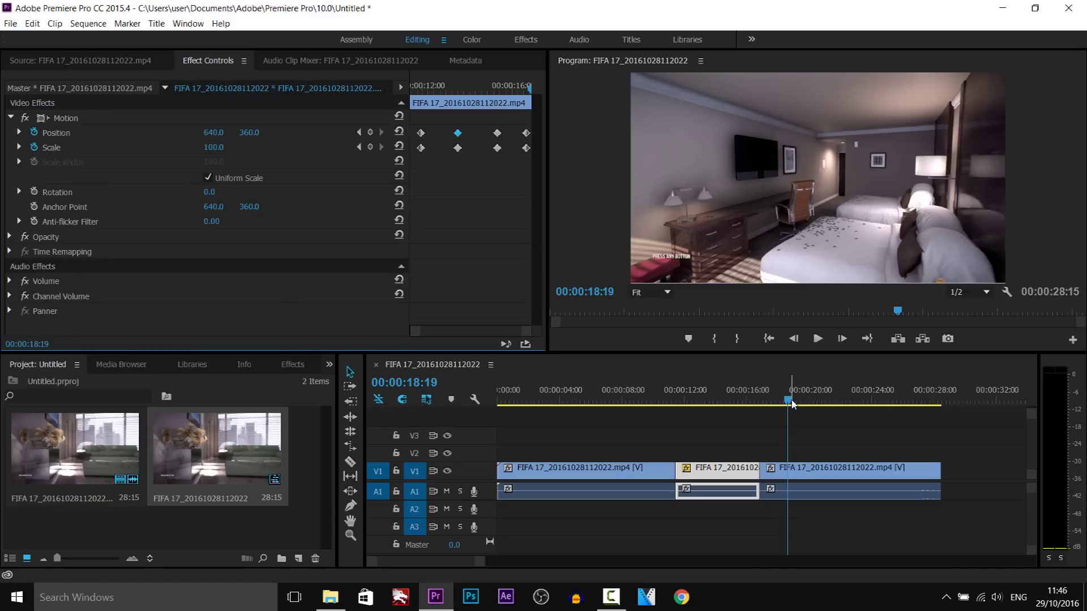
drag(792, 404, 737, 410)
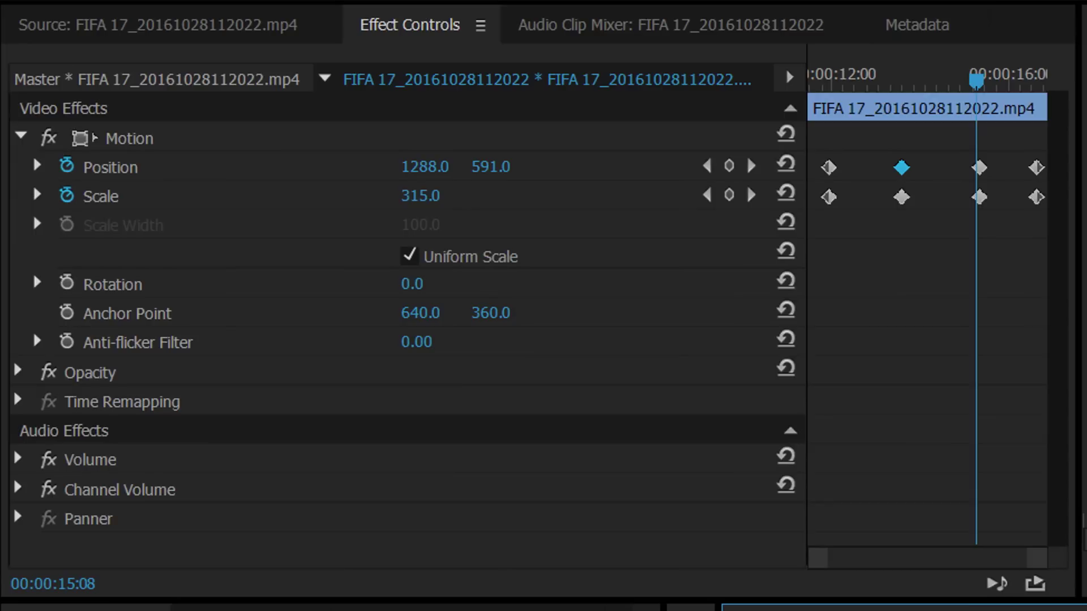